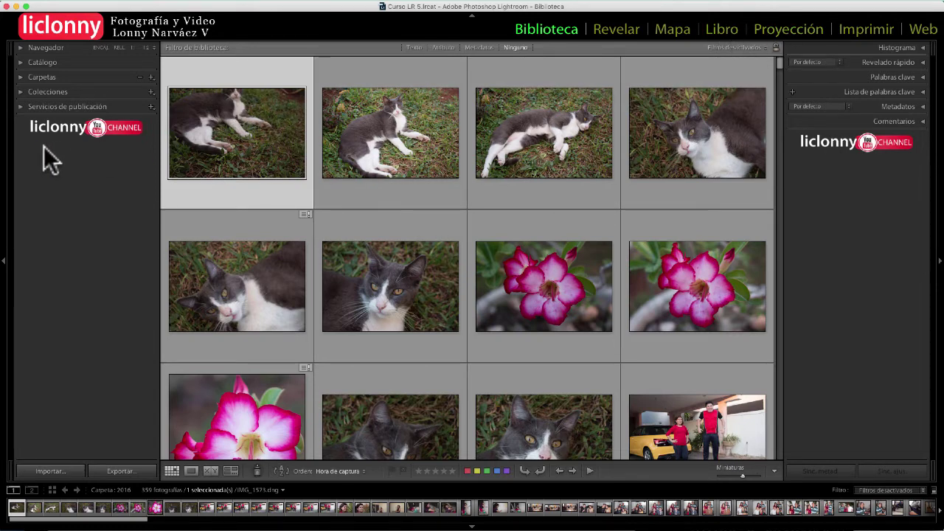
# Expand the Collections panel to list 2013 Hacienda and its 2013 Hacieda - WEB sub-collection.
pyautogui.click(22, 92)
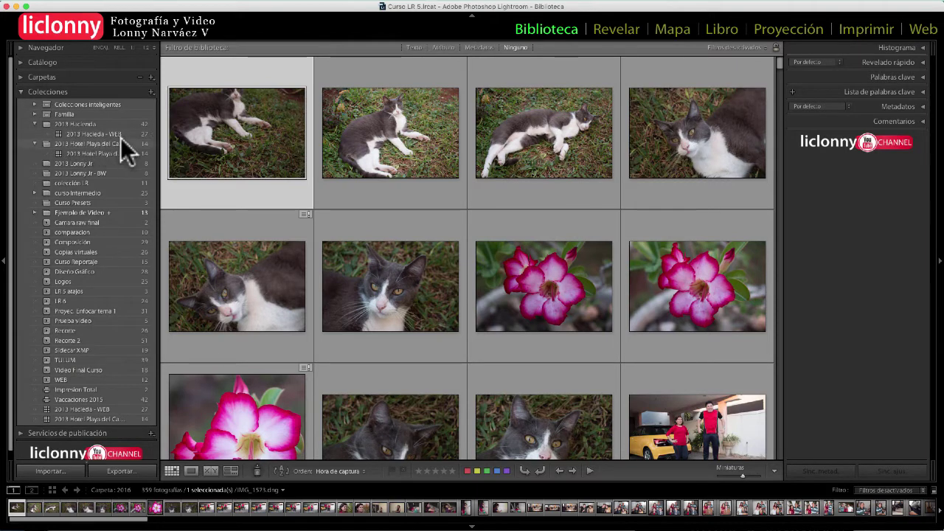
# Open the 2013 Hacieda - WEB collection as an HTML web gallery in the Web module.
pyautogui.moveTo(89, 136)
pyautogui.doubleClick(151, 134)
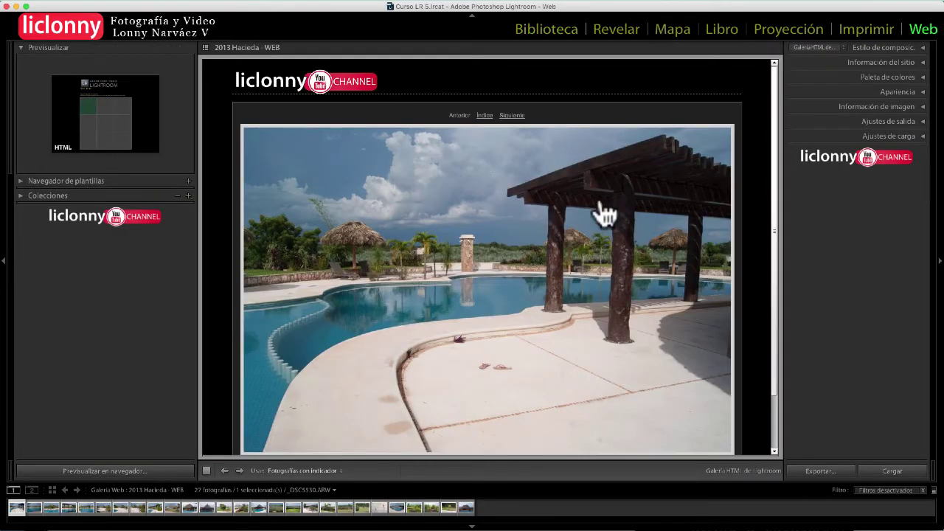
pyautogui.scroll(-2, 604, 214)
pyautogui.scroll(1, 604, 214)
pyautogui.scroll(1, 603, 214)
pyautogui.scroll(-2, 603, 214)
pyautogui.scroll(1, 604, 214)
pyautogui.scroll(-1, 604, 214)
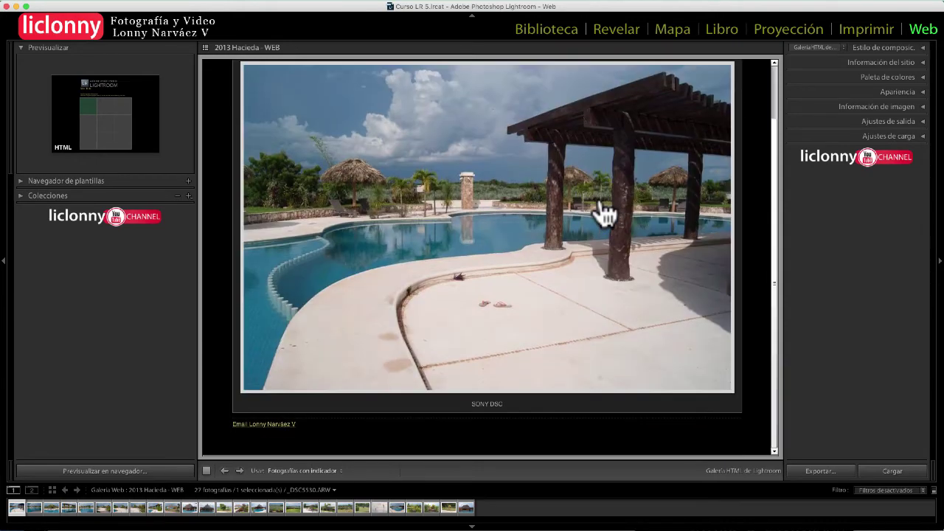
pyautogui.scroll(1, 603, 214)
pyautogui.scroll(-1, 603, 214)
pyautogui.scroll(1, 603, 214)
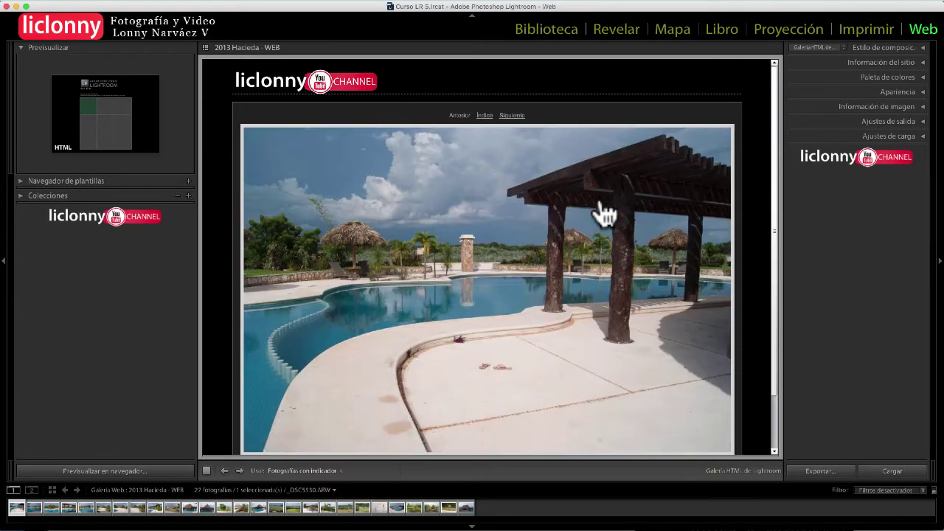
pyautogui.scroll(-1, 603, 214)
pyautogui.scroll(1, 604, 214)
pyautogui.scroll(-1, 604, 214)
pyautogui.scroll(1, 598, 213)
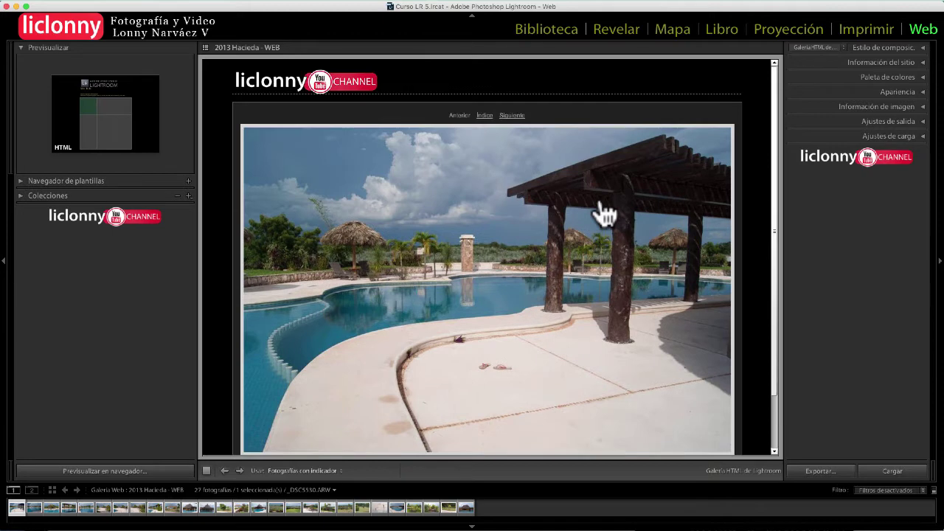
# Preview photo 1's large image page from the gallery's Índice page.
pyautogui.click(484, 116)
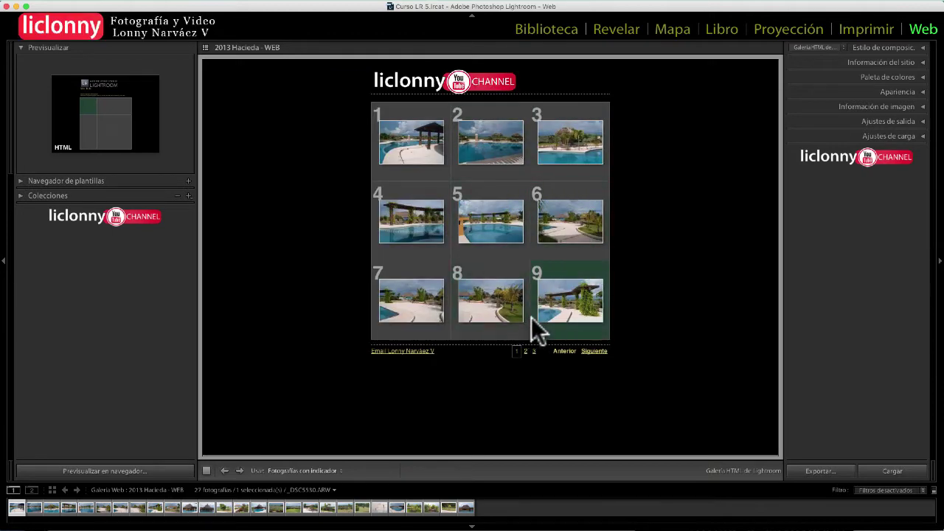
pyautogui.click(423, 151)
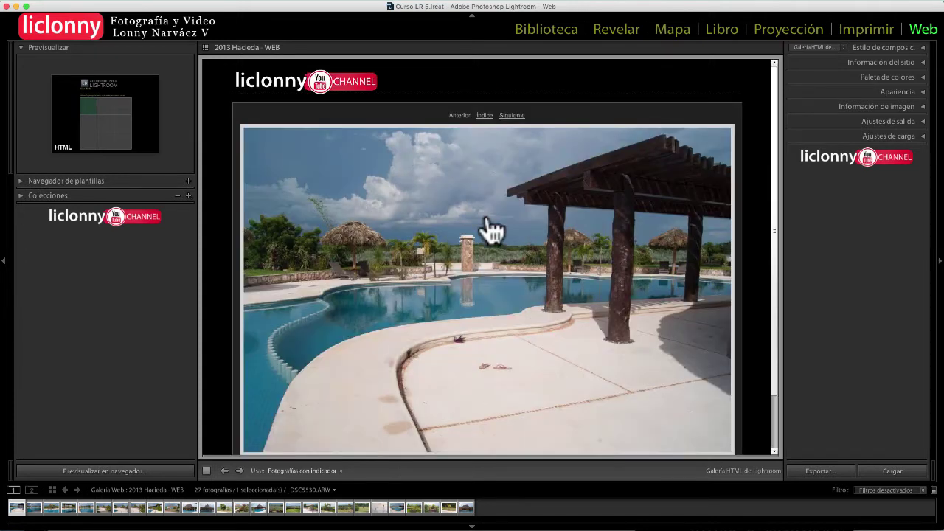
pyautogui.scroll(-1, 487, 223)
pyautogui.scroll(1, 492, 230)
pyautogui.scroll(-2, 492, 231)
pyautogui.scroll(2, 492, 231)
pyautogui.scroll(-2, 492, 231)
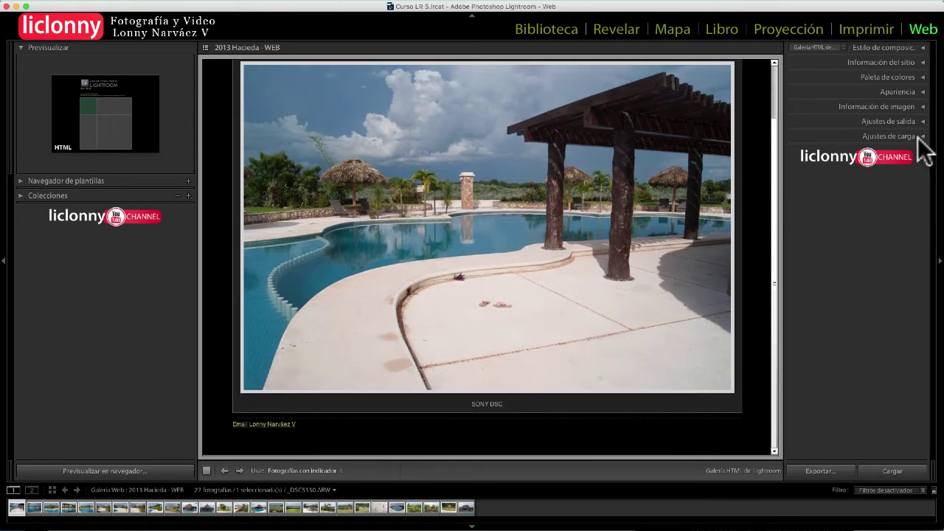
# Set the Apariencia image page size to 852 px and check it on photo 1's page.
pyautogui.click(922, 91)
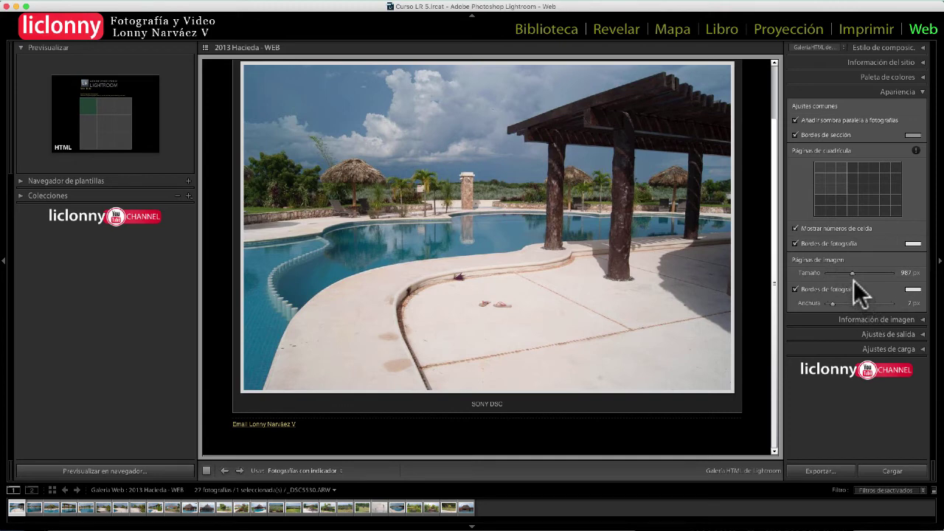
pyautogui.moveTo(856, 274); pyautogui.dragTo(847, 274)
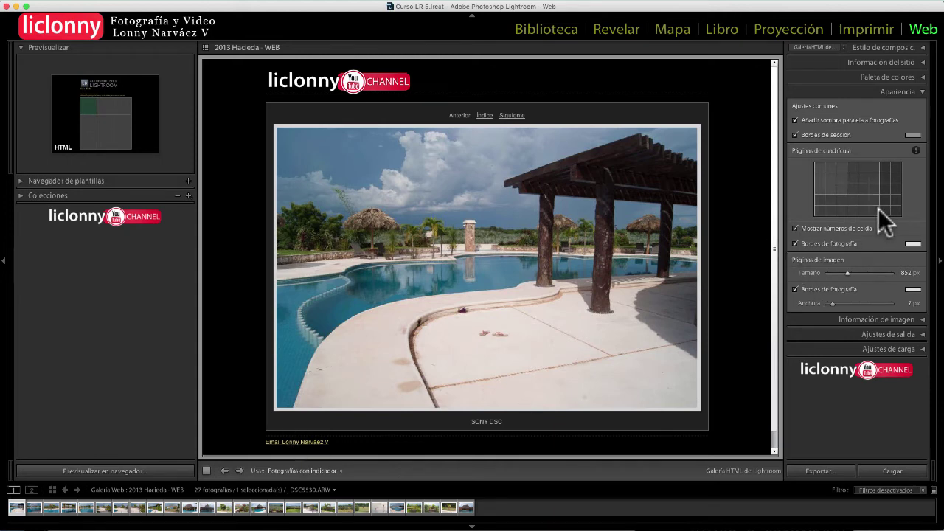
pyautogui.click(484, 115)
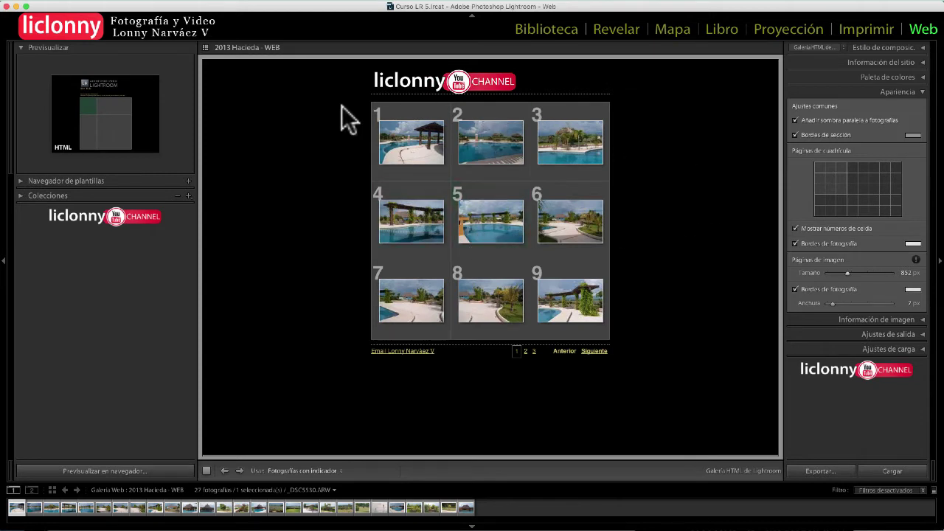
pyautogui.click(406, 143)
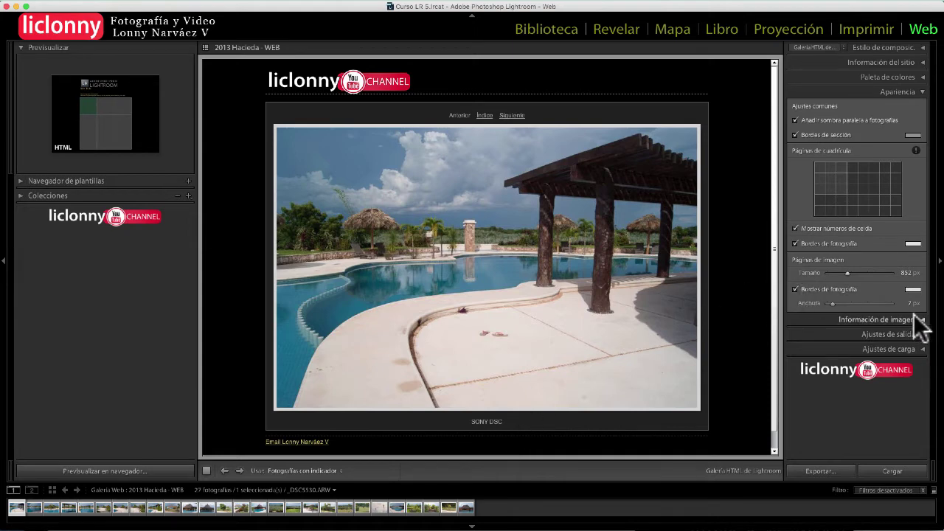
# In Información de imagen, enable both Título and Pie de ilustración for gallery image pages.
pyautogui.click(920, 92)
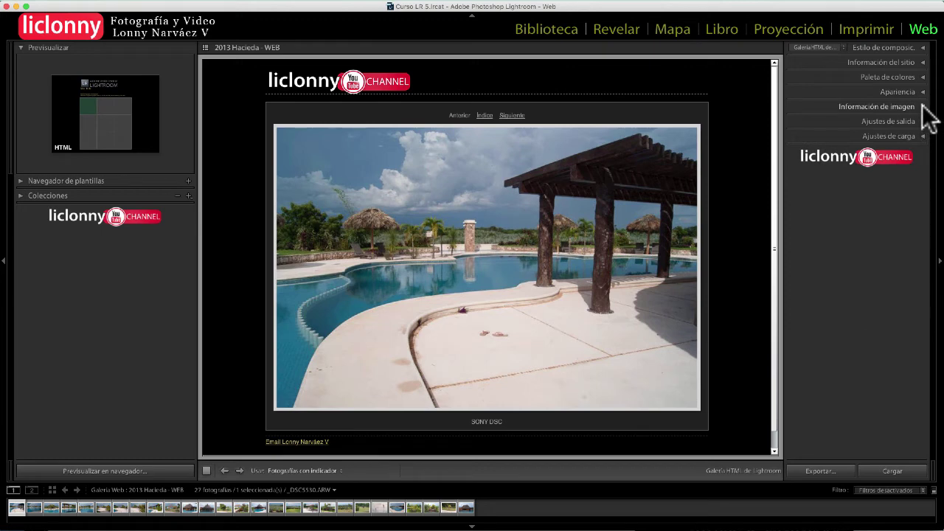
pyautogui.click(922, 106)
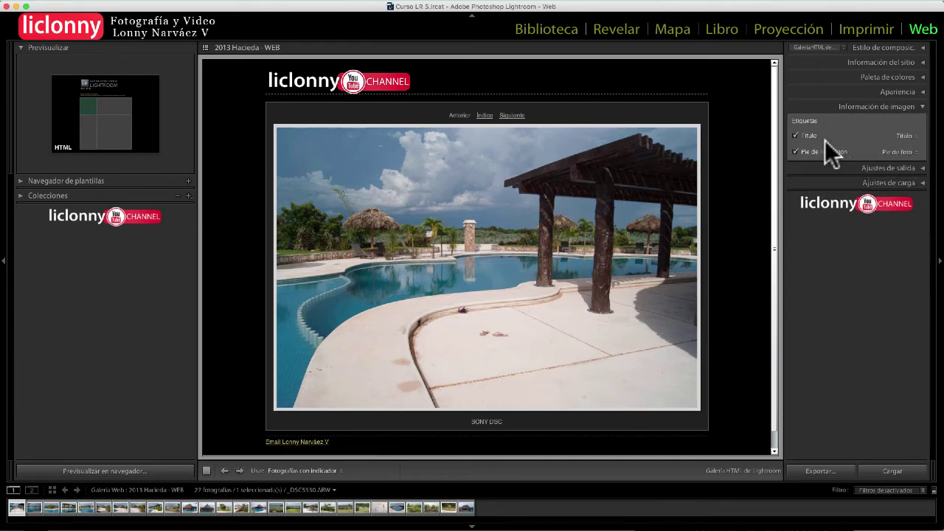
pyautogui.click(796, 135)
pyautogui.click(794, 135)
pyautogui.click(795, 135)
pyautogui.click(795, 135)
pyautogui.click(795, 152)
pyautogui.click(795, 152)
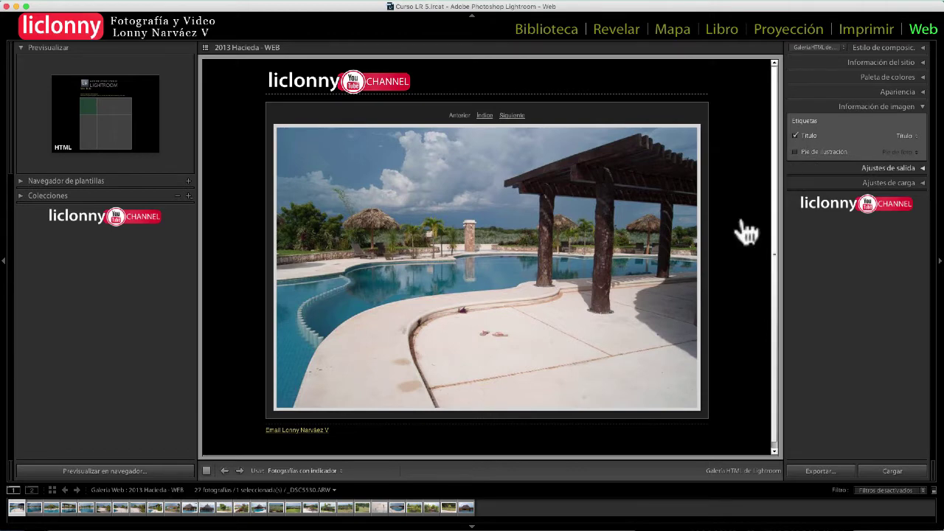
pyautogui.click(794, 150)
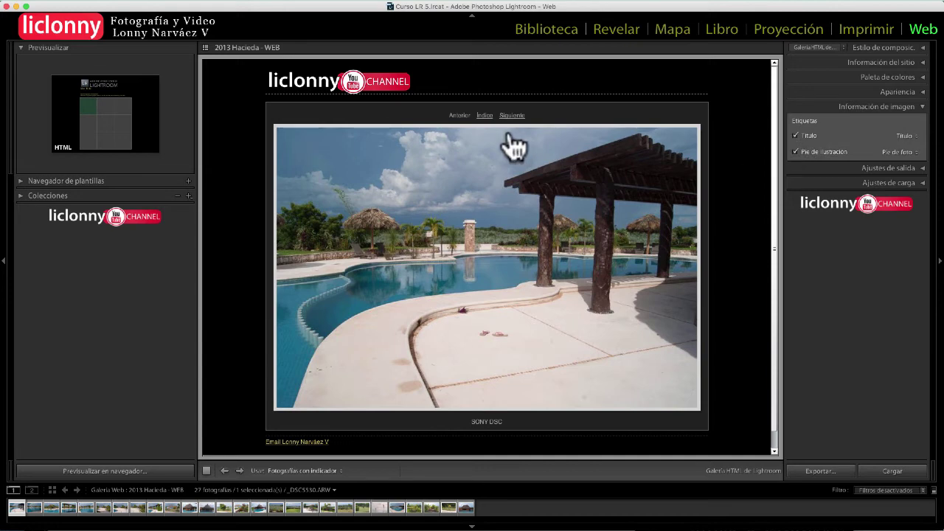
# Preview photo 2's image page showing its Hacienda Sotuta de Peon caption.
pyautogui.click(486, 116)
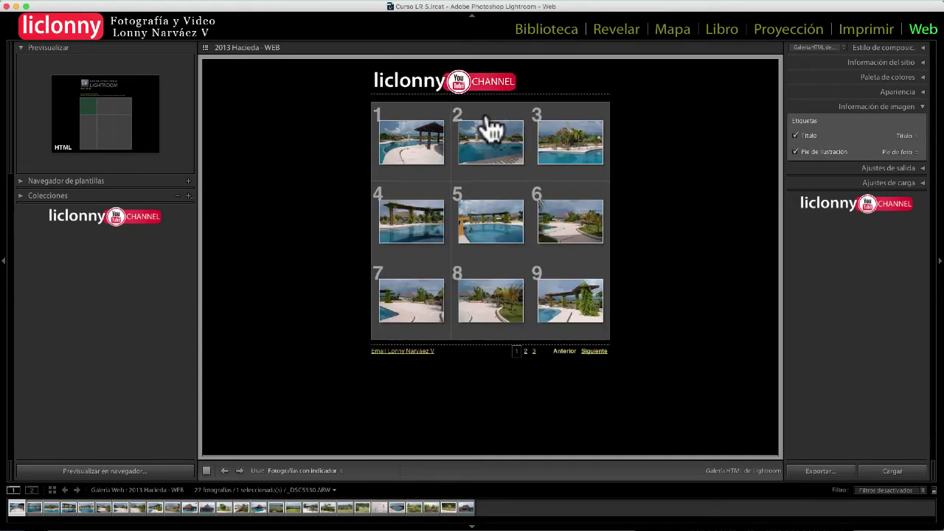
pyautogui.click(509, 166)
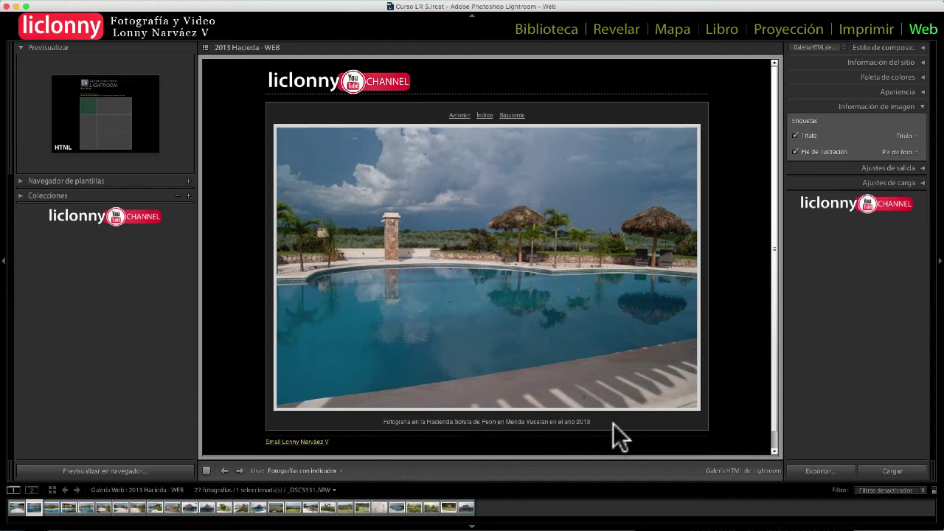
pyautogui.click(792, 151)
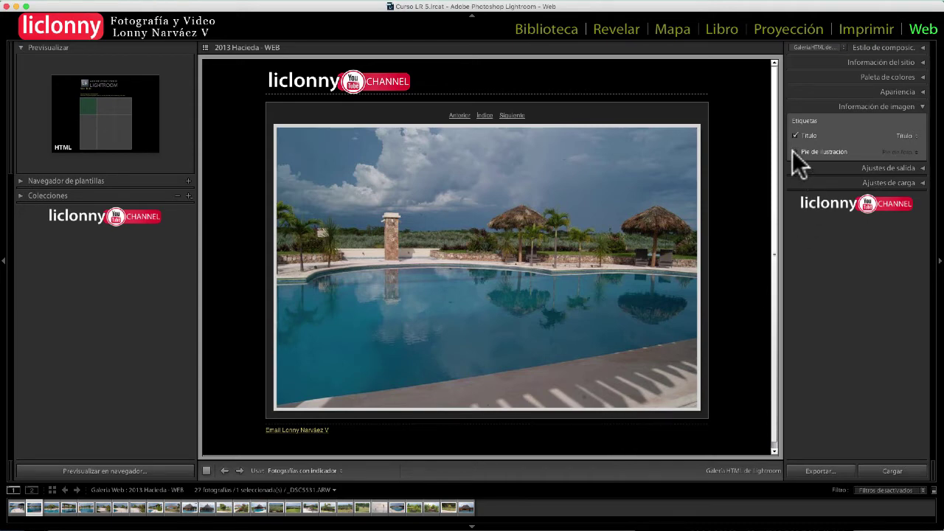
pyautogui.click(792, 150)
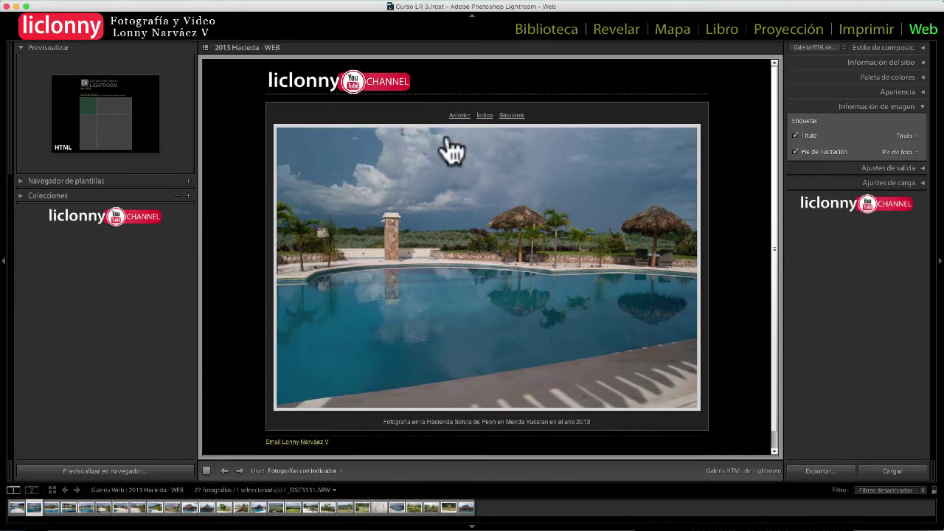
# Turn off image titles, then open photo 17 from the gallery's second index page.
pyautogui.click(793, 135)
pyautogui.click(796, 150)
pyautogui.click(796, 151)
pyautogui.click(484, 116)
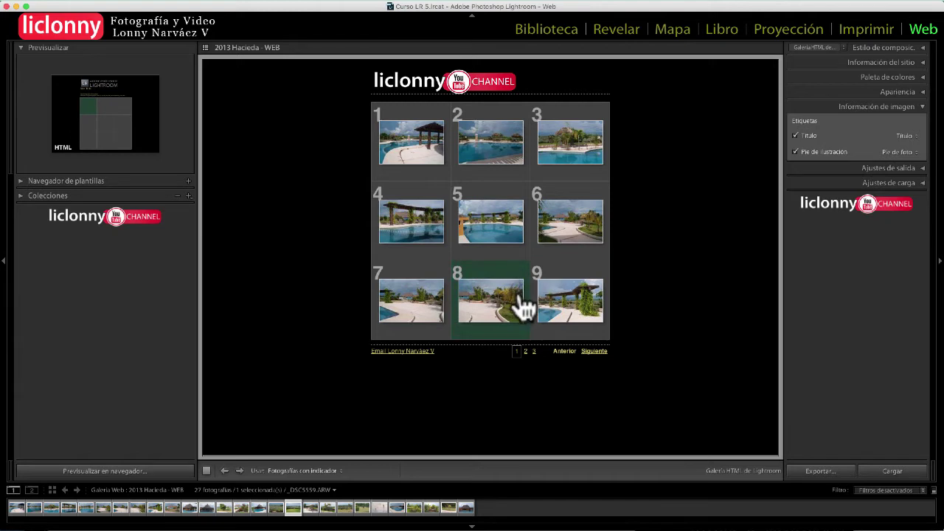
pyautogui.click(525, 351)
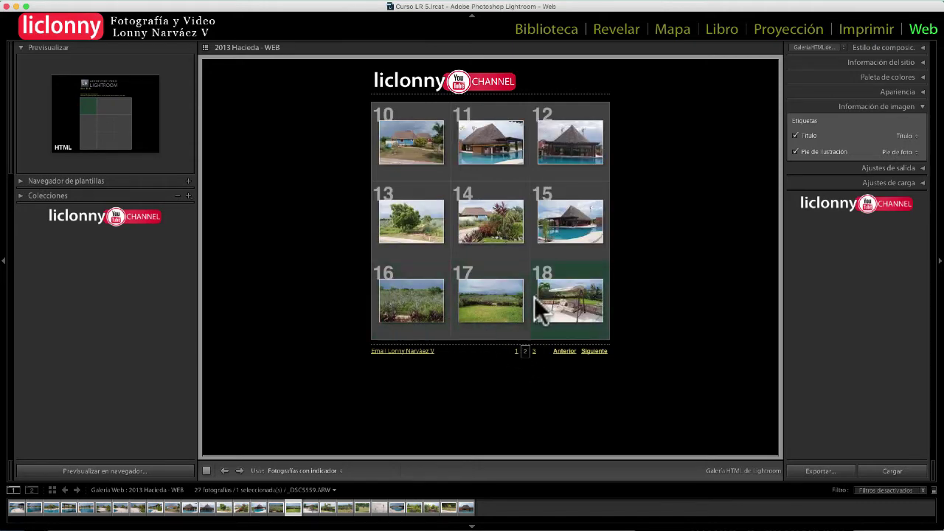
pyautogui.click(502, 316)
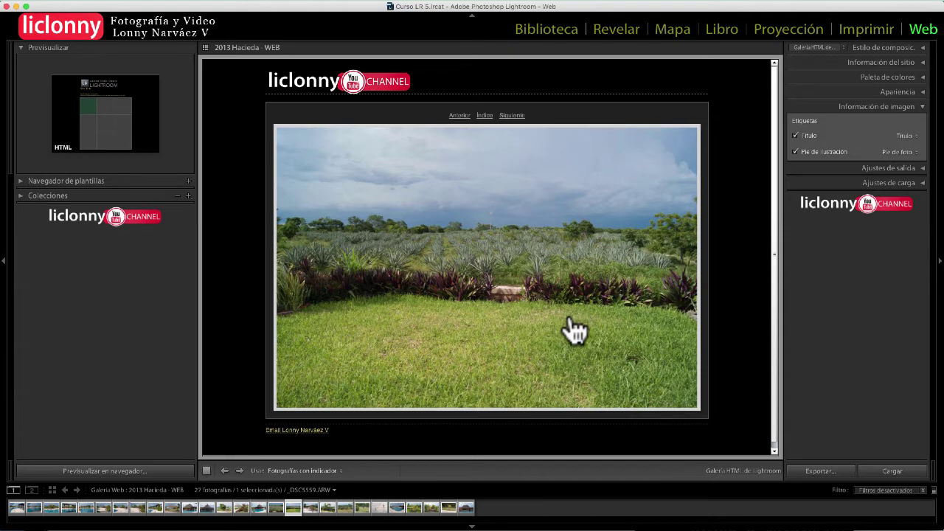
# Tick Pie de ilustración in Image Info so gallery image pages show captions.
pyautogui.click(795, 152)
# Open the agave field photo _DSC5559.ARW in Library Loupe view with Metadatos expanded.
pyautogui.click(549, 29)
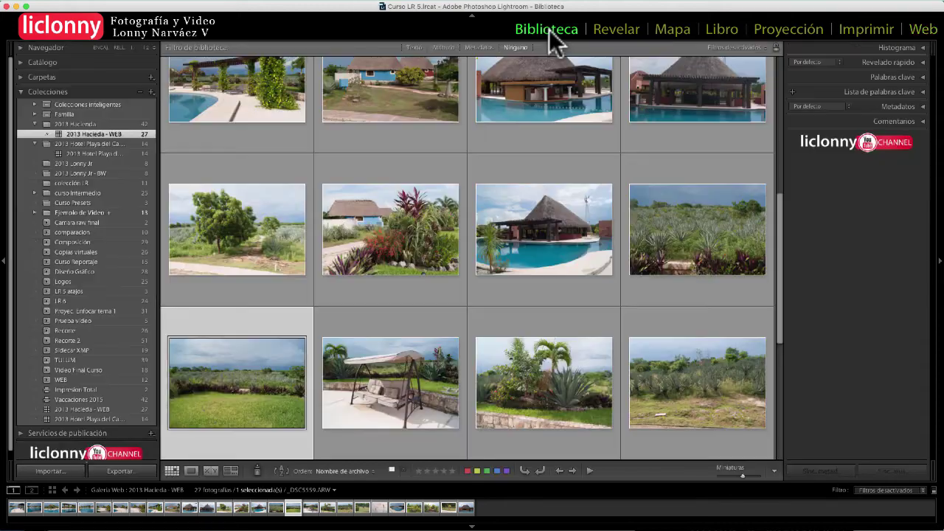
pyautogui.doubleClick(236, 380)
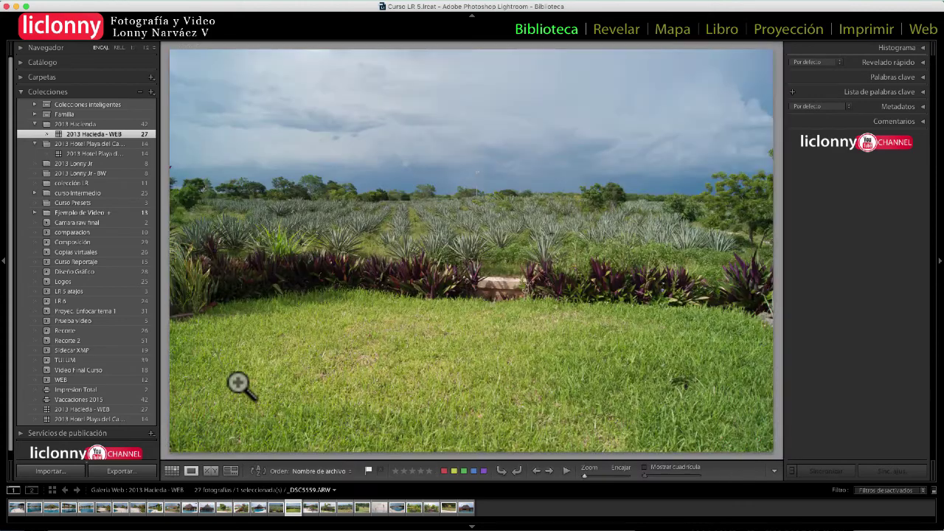
pyautogui.click(922, 107)
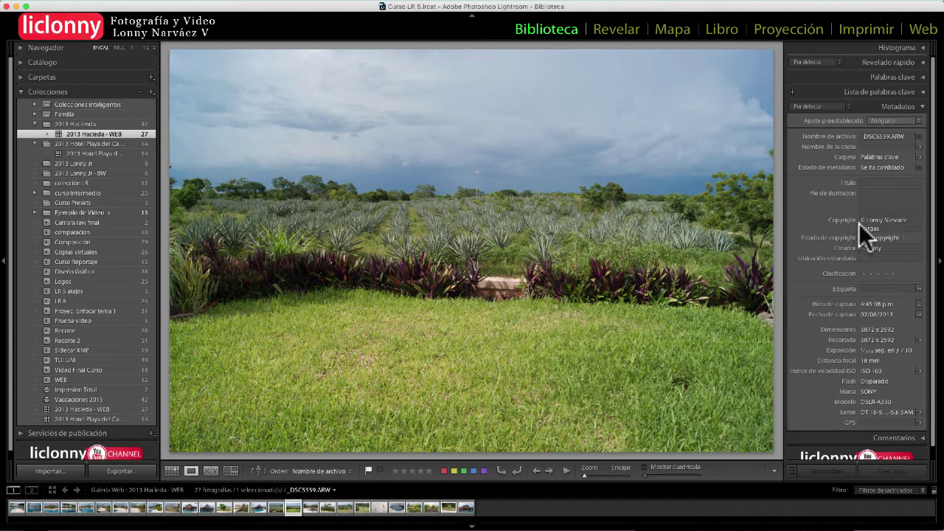
# Set the photo's title to 'Hacienda Sotuta de Peon' and caption to 'Cultivo del Henequén'.
pyautogui.click(866, 181)
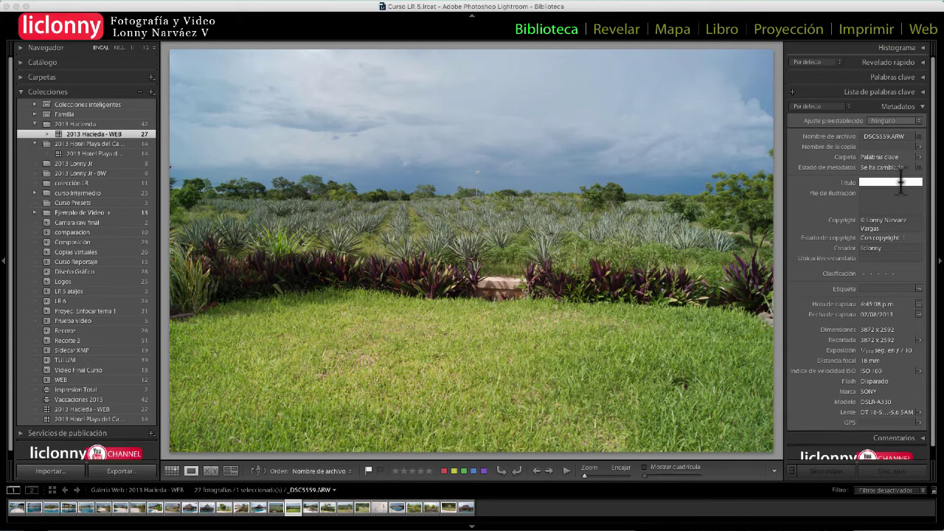
pyautogui.write('Hacien')
pyautogui.write('da So')
pyautogui.write('tuta de')
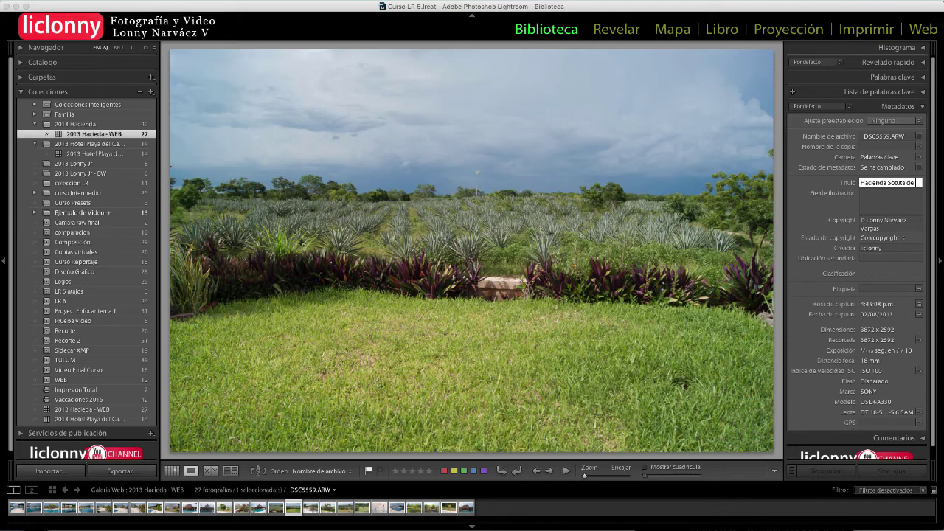
pyautogui.write(' Peon')
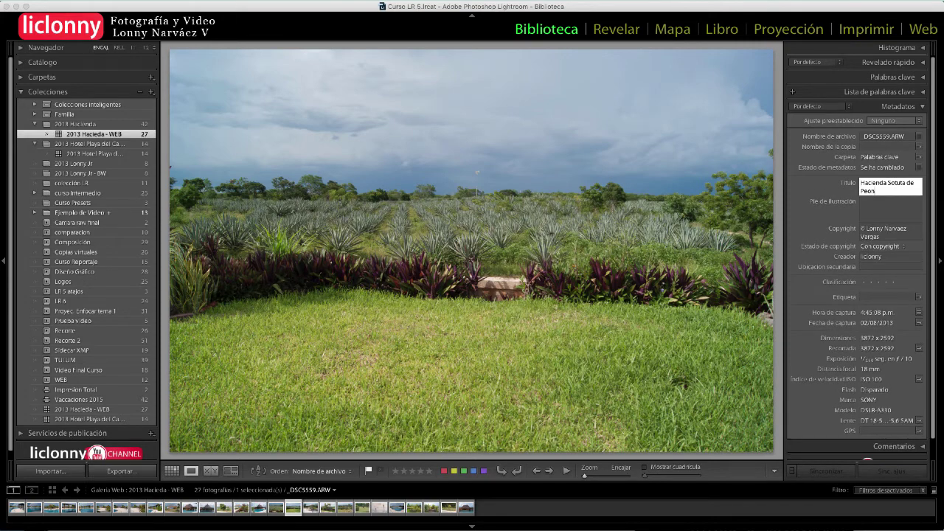
pyautogui.click(876, 209)
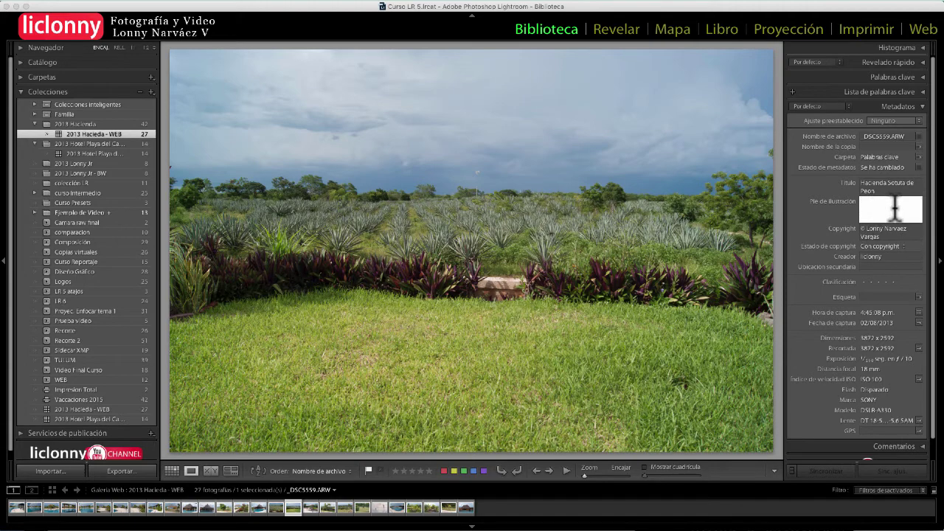
pyautogui.write('Cu')
pyautogui.write('ltivo d')
pyautogui.write('el')
pyautogui.write(' H')
pyautogui.write('enequ')
pyautogui.write('èn')
pyautogui.press('Return')
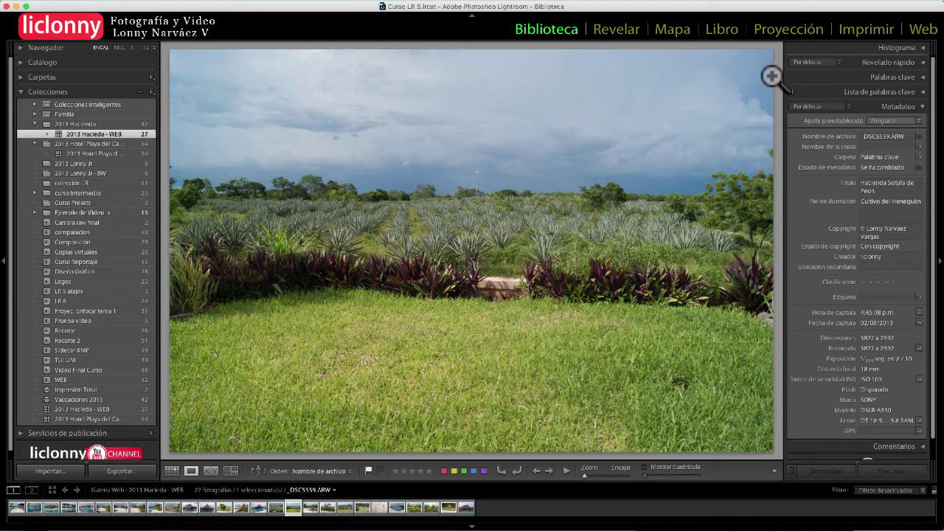
# Return to the Web gallery preview and open the Título source dropdown in Image Info.
pyautogui.click(922, 31)
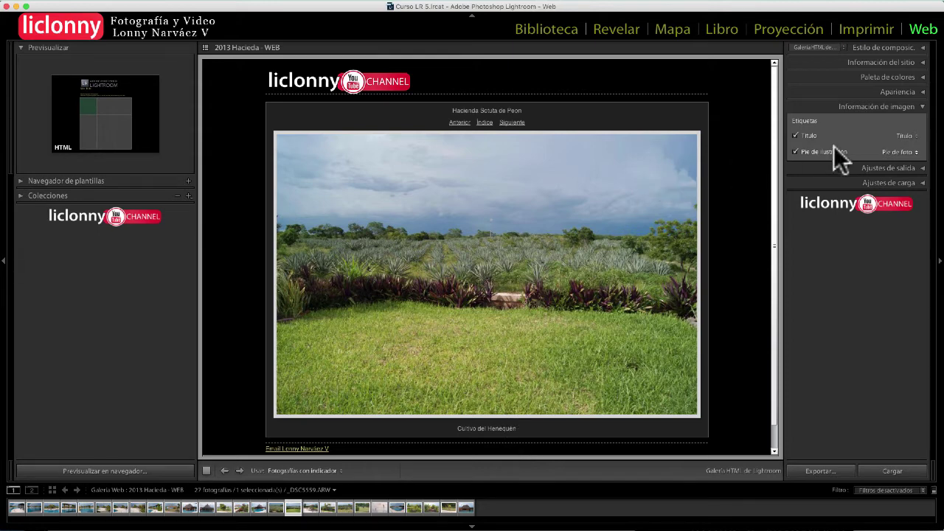
pyautogui.click(917, 136)
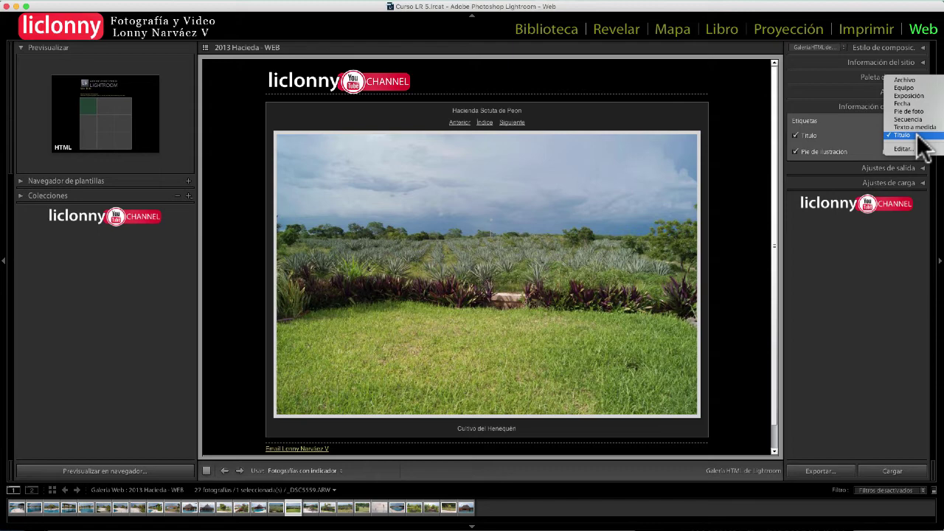
# Set the gallery image title source to Equipo, showing the camera and lens details.
pyautogui.click(923, 89)
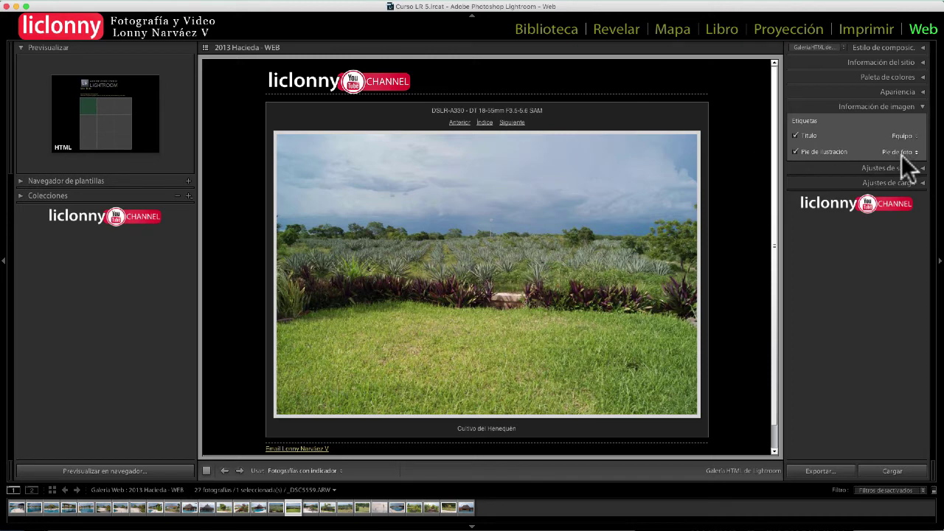
pyautogui.click(913, 136)
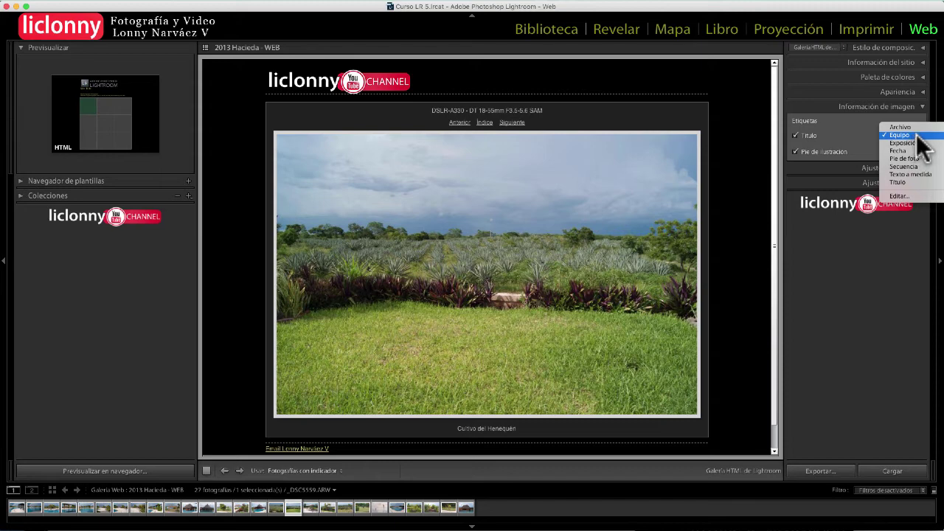
# Set the title source back to Título (Hacienda Sotuta de Peon) and list the caption source options.
pyautogui.click(919, 183)
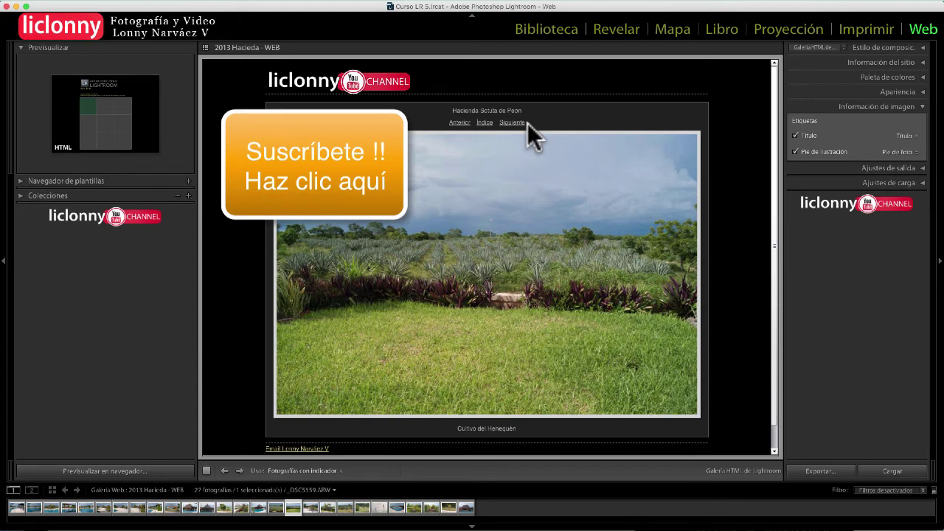
pyautogui.click(915, 152)
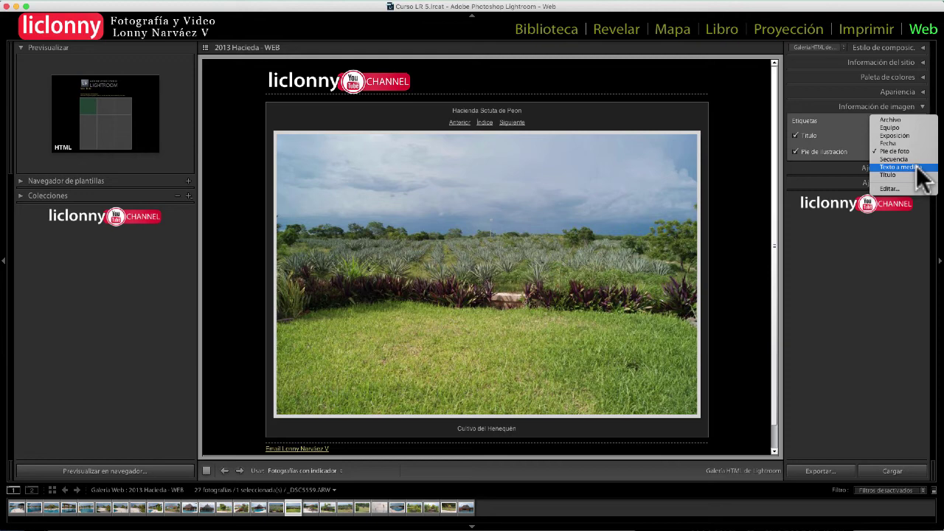
# Switch the caption to Texto a medida reading 'Jardines del Cultivo de Henequen'.
pyautogui.click(917, 166)
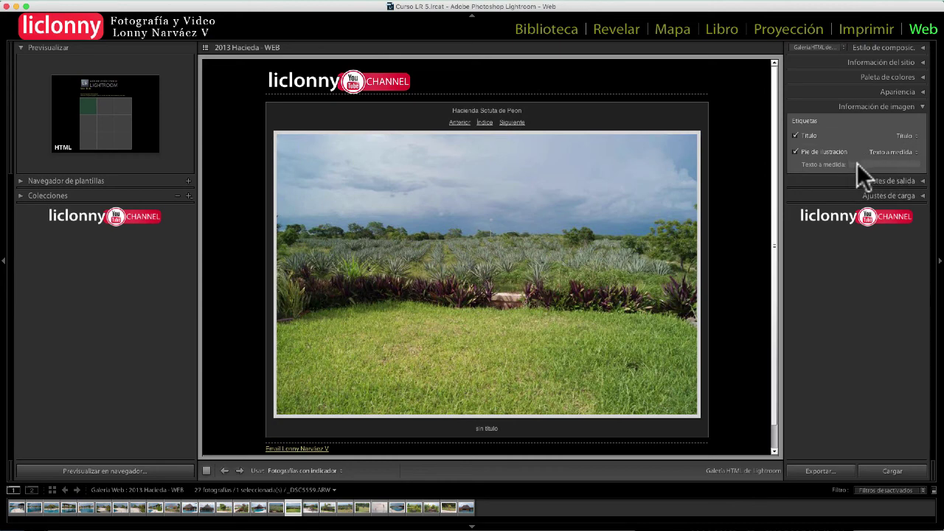
pyautogui.click(858, 163)
pyautogui.write('Ja')
pyautogui.write('rdines de')
pyautogui.write('k')
pyautogui.write('l')
pyautogui.write(' Cultivo')
pyautogui.write(' de He')
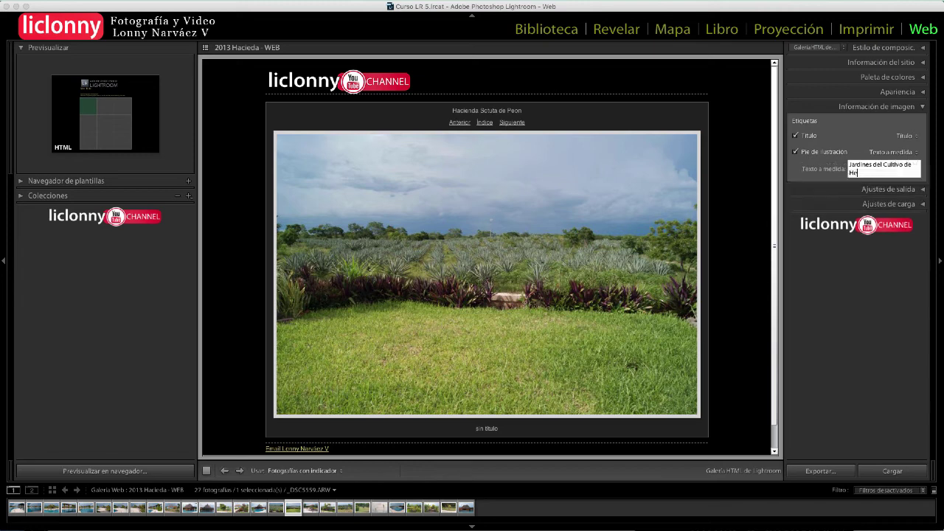
pyautogui.write('nequen')
pyautogui.press('Return')
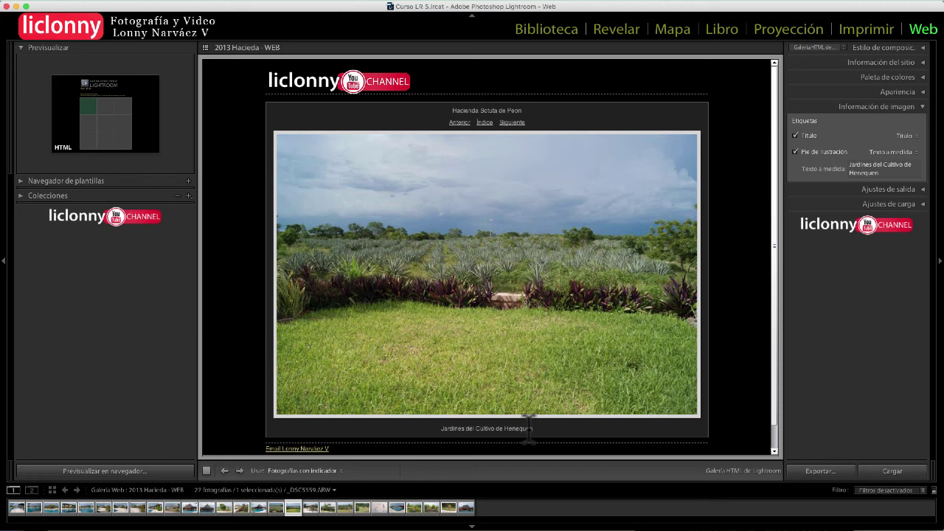
pyautogui.click(796, 135)
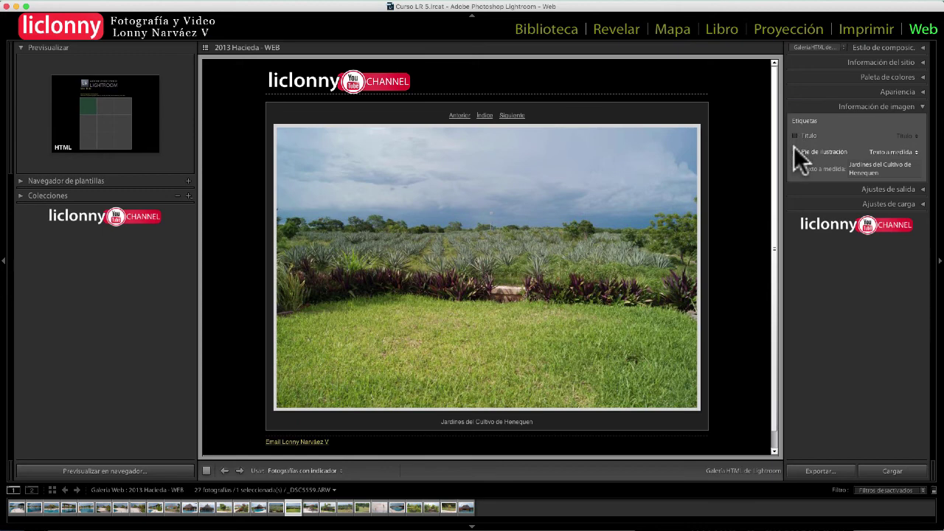
pyautogui.click(794, 152)
pyautogui.click(795, 152)
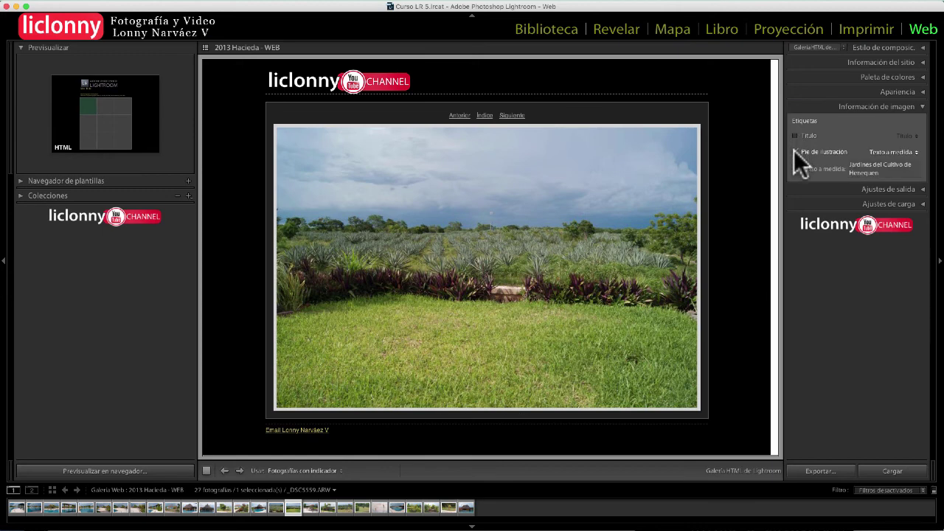
pyautogui.click(795, 135)
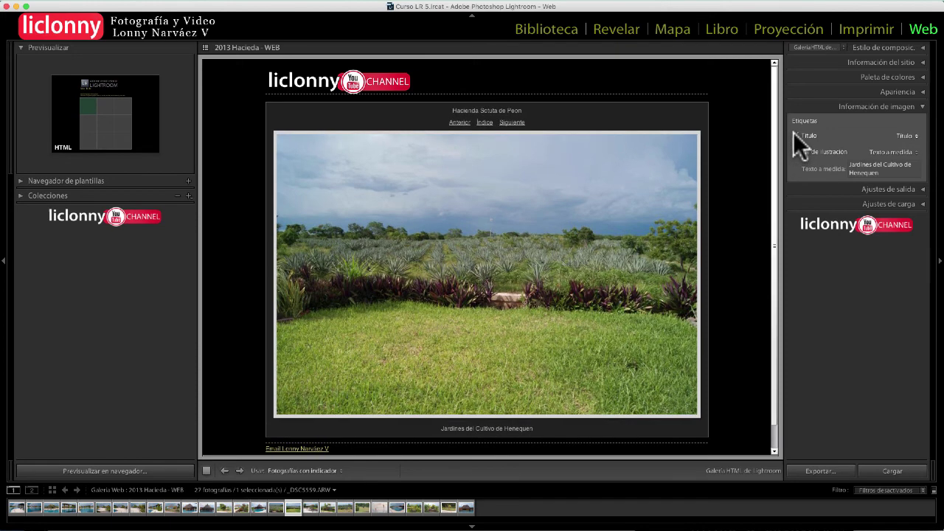